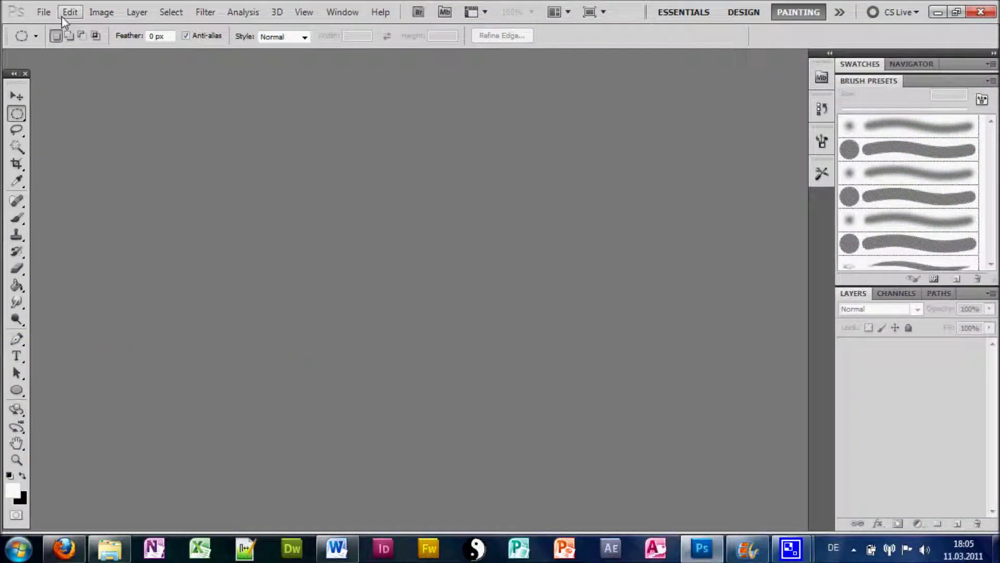
Step: Create a new blank document 1366 pixels wide and 768 pixels high
{"action": "left_click", "coordinate": [44, 12]}
{"action": "left_click", "coordinate": [55, 25]}
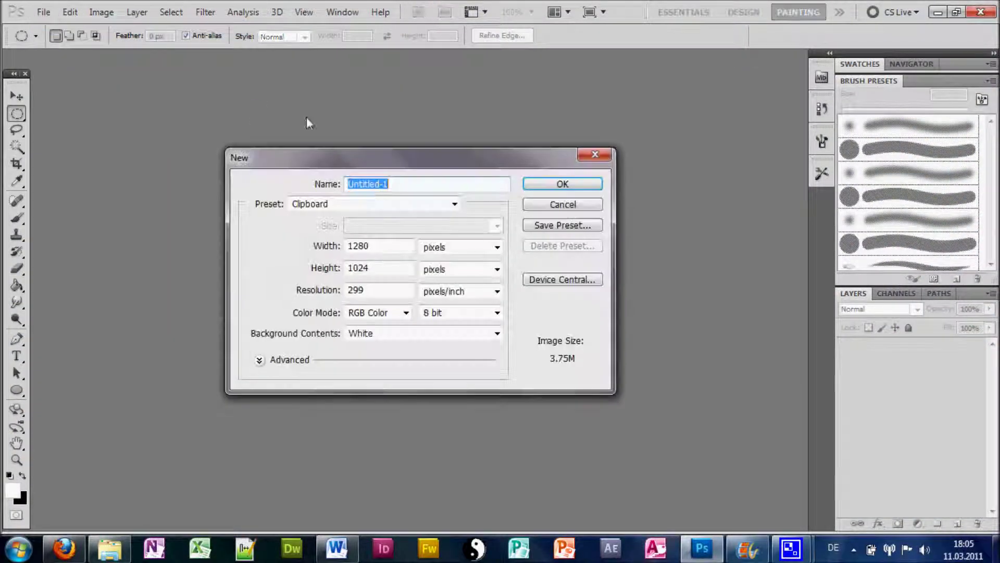
{"action": "left_click", "coordinate": [389, 249]}
{"action": "double_click", "coordinate": [389, 249]}
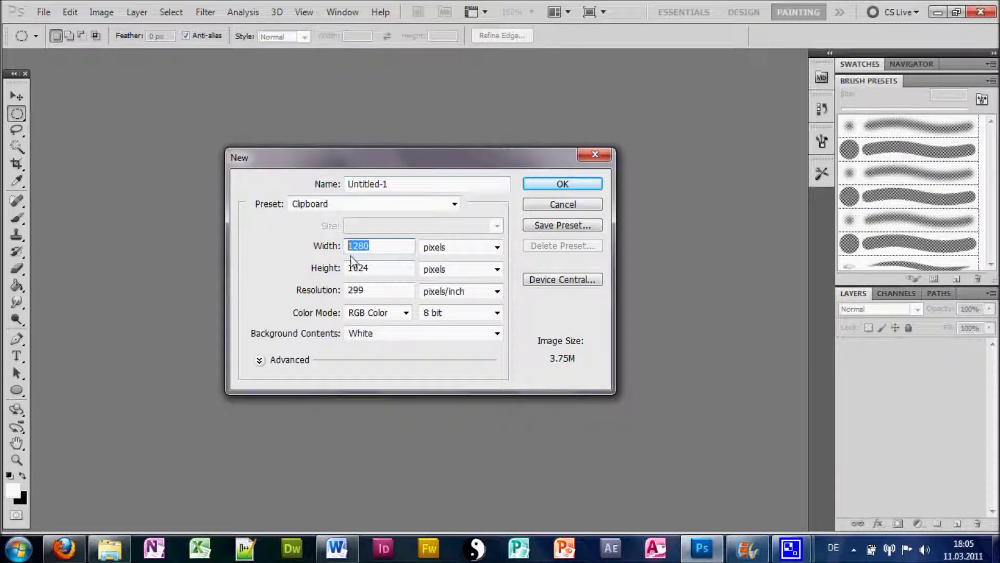
{"action": "type", "text": "1366"}
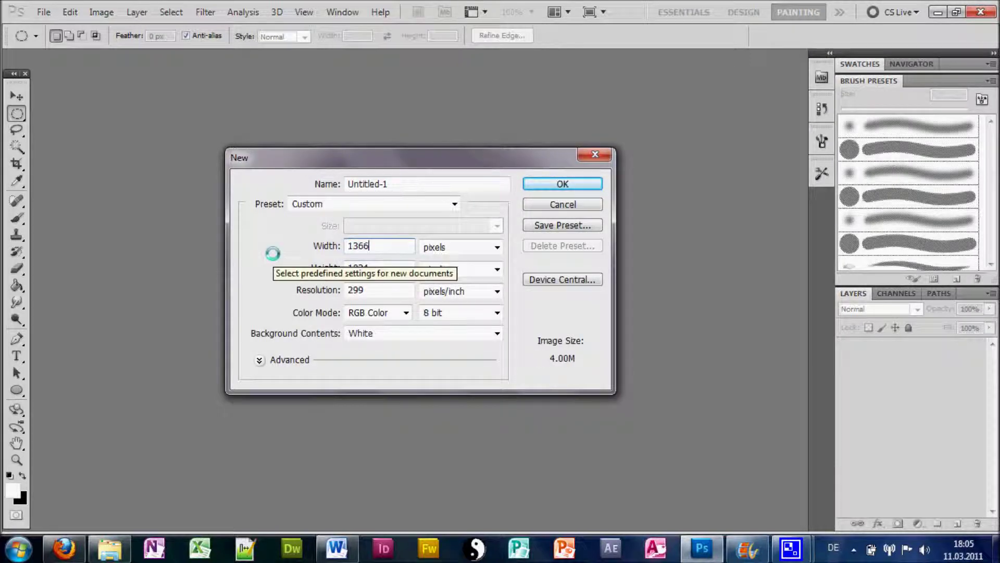
{"action": "key", "text": "Tab"}
{"action": "type", "text": "768"}
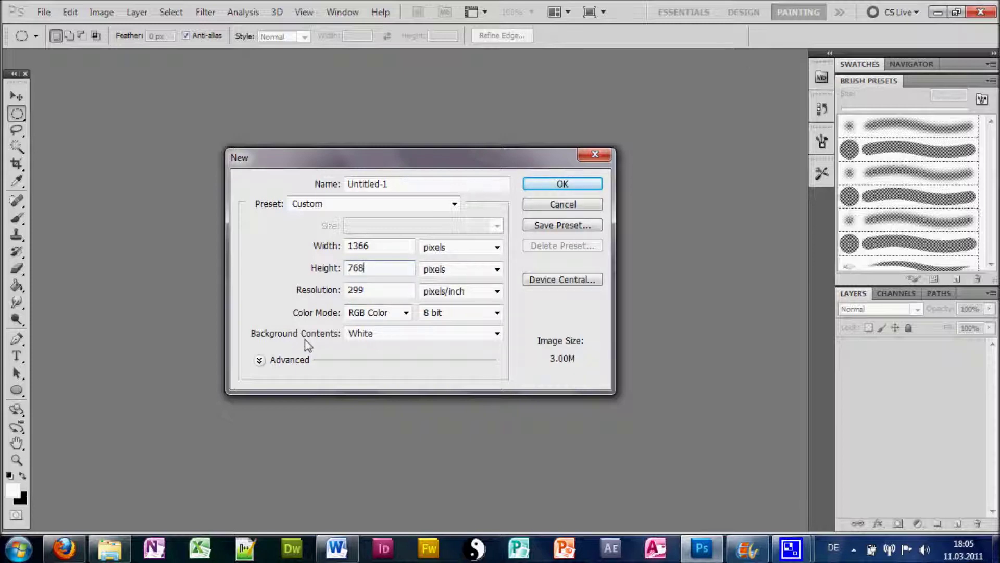
{"action": "left_click", "coordinate": [584, 183]}
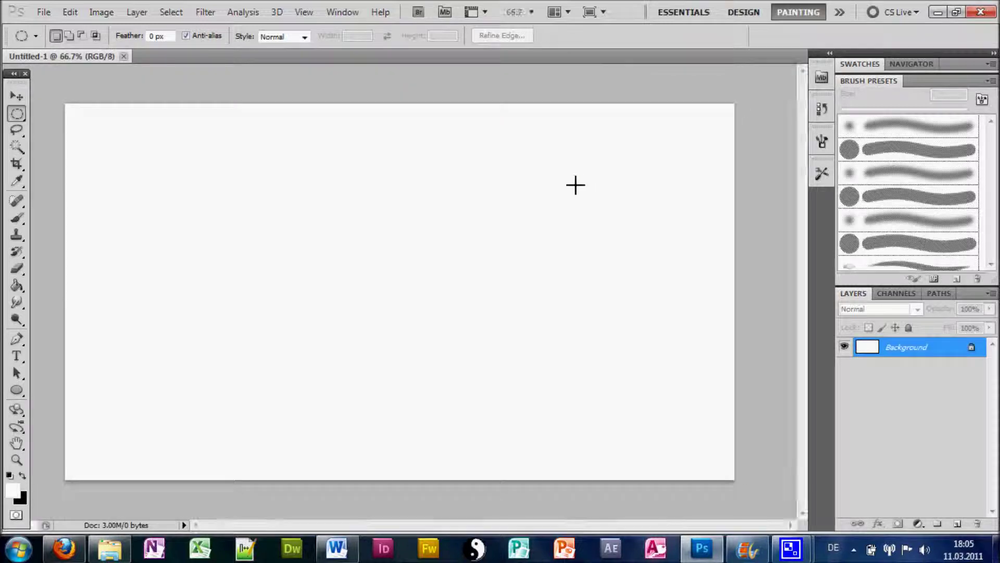
{"action": "left_click", "coordinate": [39, 13]}
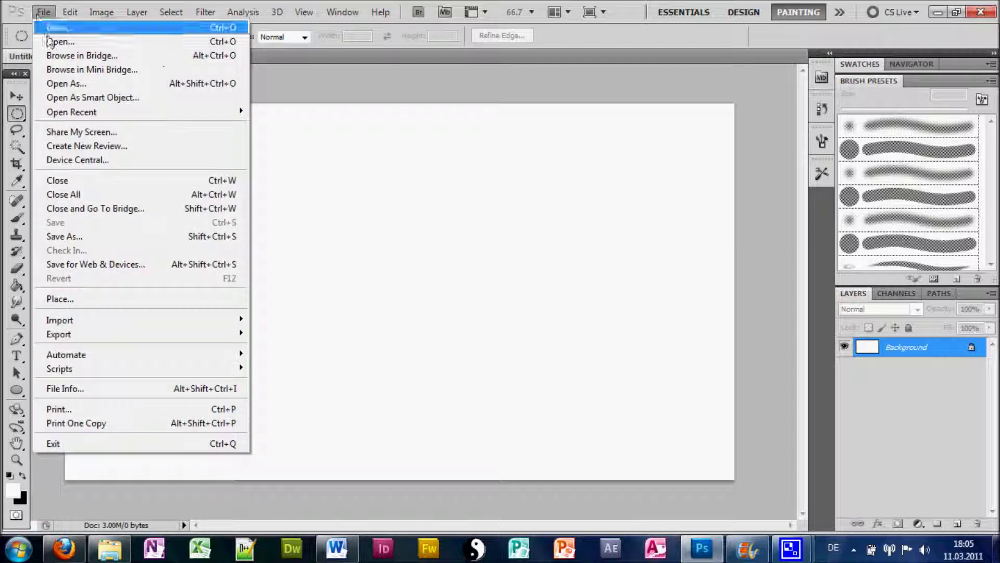
Step: Open the AbstractEffects forest image and convert its locked Background into Layer 0
{"action": "left_click", "coordinate": [50, 41]}
{"action": "left_click", "coordinate": [516, 130]}
{"action": "double_click", "coordinate": [515, 128]}
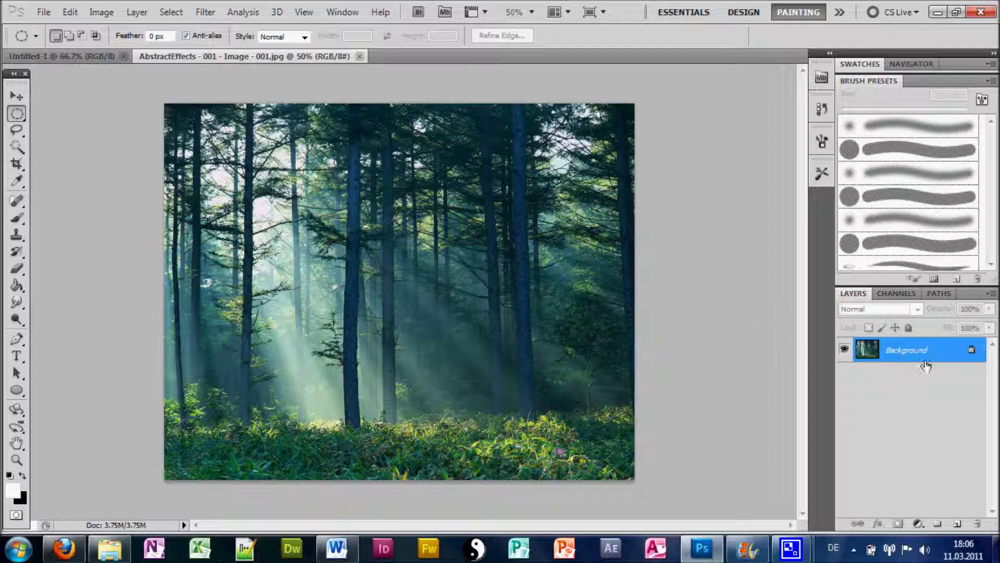
{"action": "double_click", "coordinate": [905, 356]}
{"action": "key", "text": "Return"}
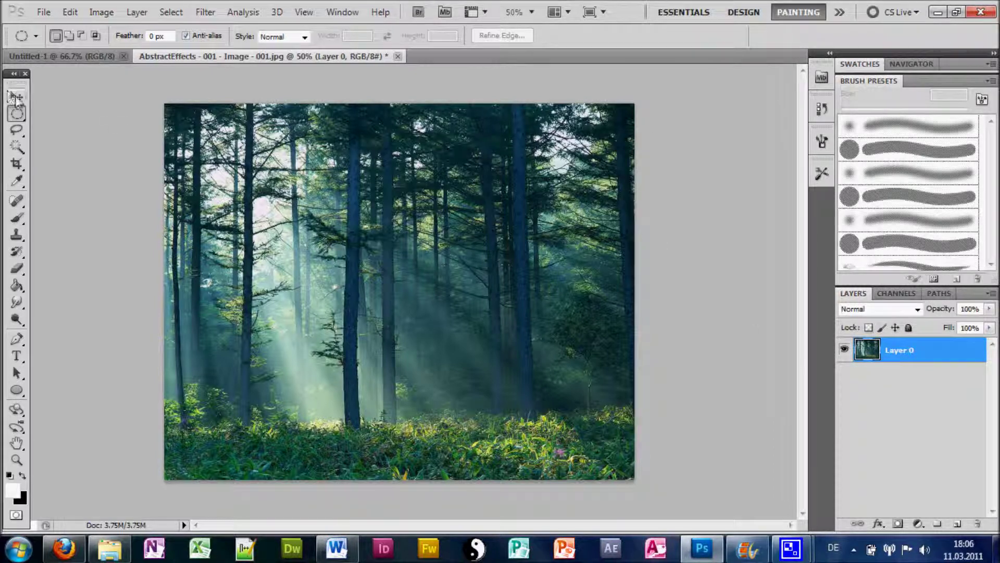
Step: Select and copy the whole forest image, then paste it into Untitled-1
{"action": "left_click", "coordinate": [17, 113]}
{"action": "left_click", "coordinate": [66, 108]}
{"action": "key", "text": "ctrl+a"}
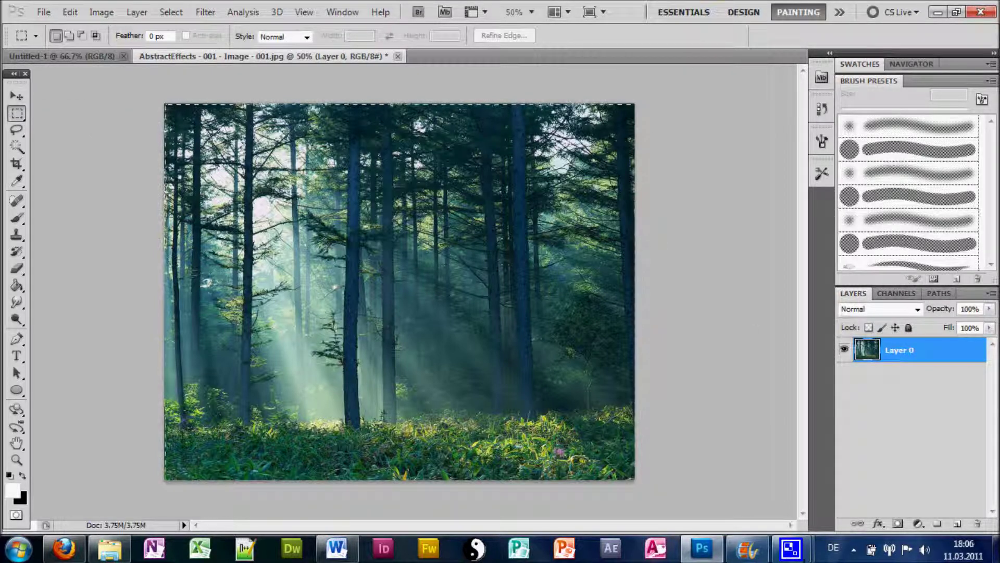
{"action": "left_click", "coordinate": [84, 57]}
{"action": "key", "text": "ctrl+v"}
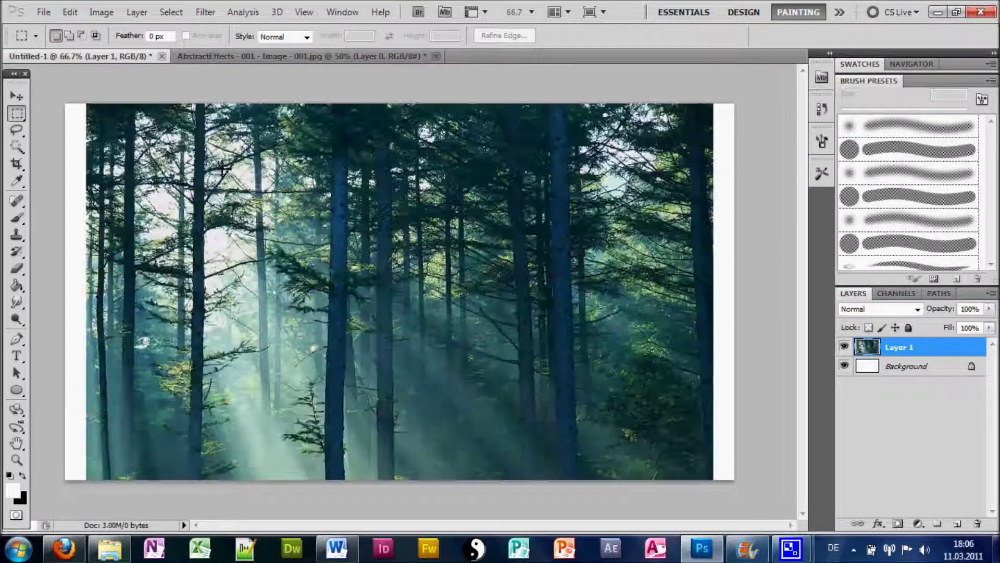
Step: Scale the pasted forest layer to fill the entire 1366×768 canvas
{"action": "key", "text": "ctrl+t"}
{"action": "left_click_drag", "start_coordinate": [85, 101], "coordinate": [312, 286]}
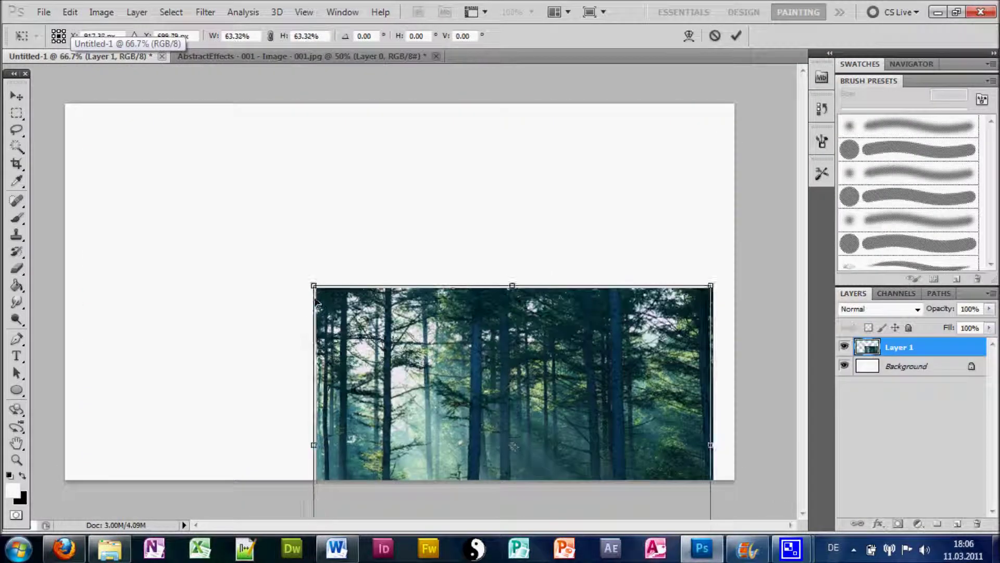
{"action": "left_click_drag", "start_coordinate": [350, 321], "coordinate": [102, 140]}
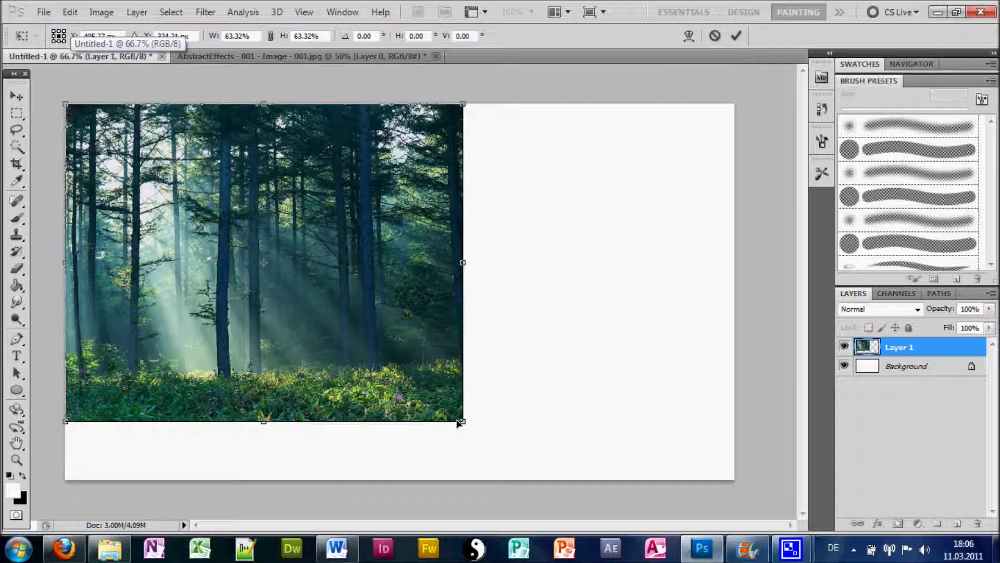
{"action": "left_click_drag", "start_coordinate": [459, 422], "coordinate": [733, 483]}
{"action": "key", "text": "Return"}
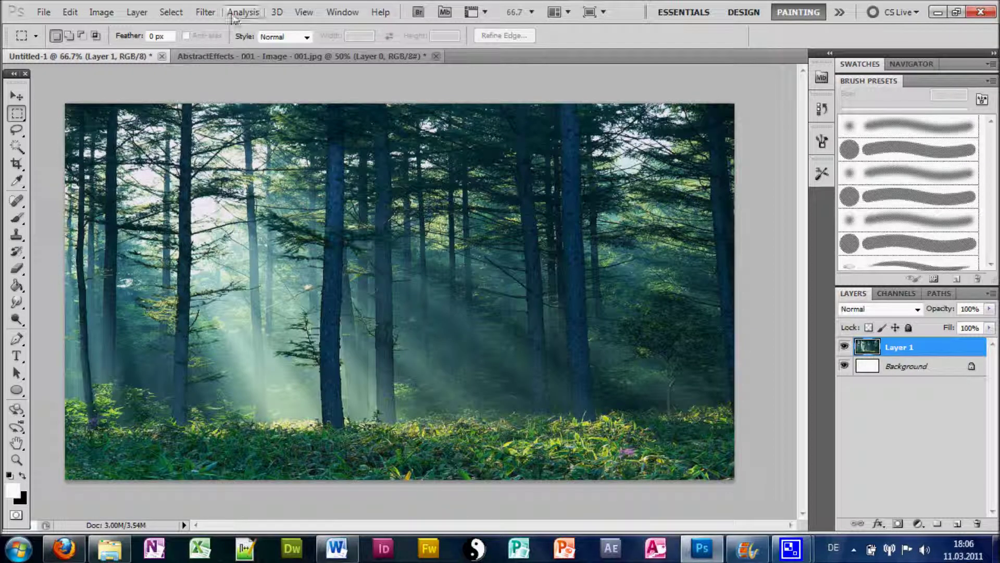
{"action": "left_click", "coordinate": [203, 12]}
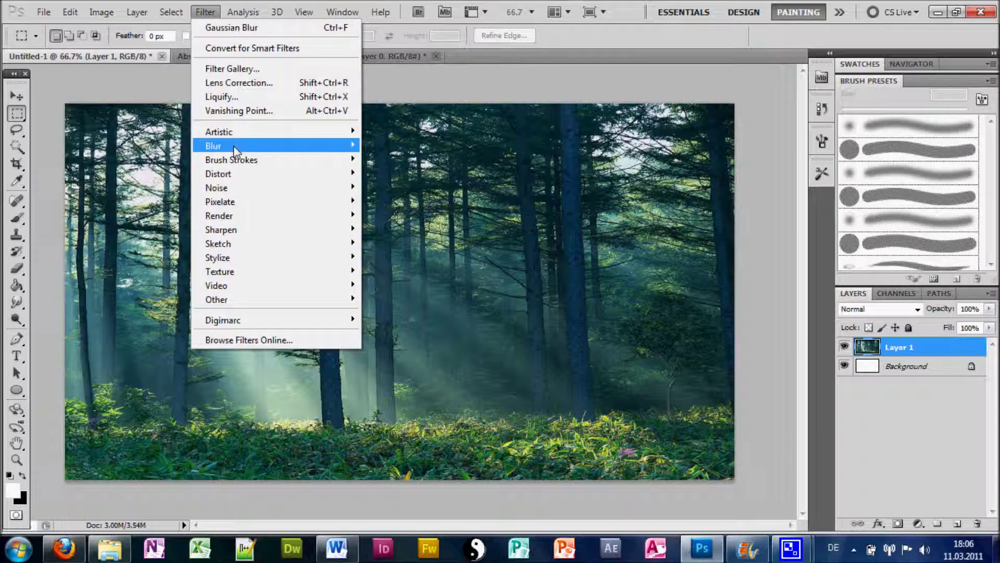
Step: Apply a Gaussian Blur of radius 75 pixels to the forest layer
{"action": "mouse_move", "coordinate": [235, 148]}
{"action": "left_click", "coordinate": [424, 196]}
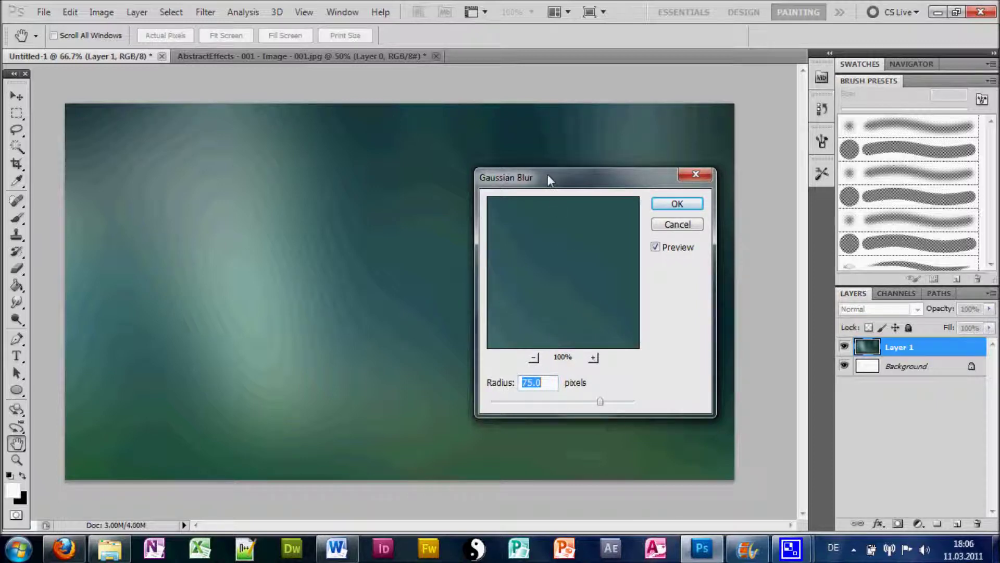
{"action": "left_click_drag", "start_coordinate": [548, 174], "coordinate": [499, 145]}
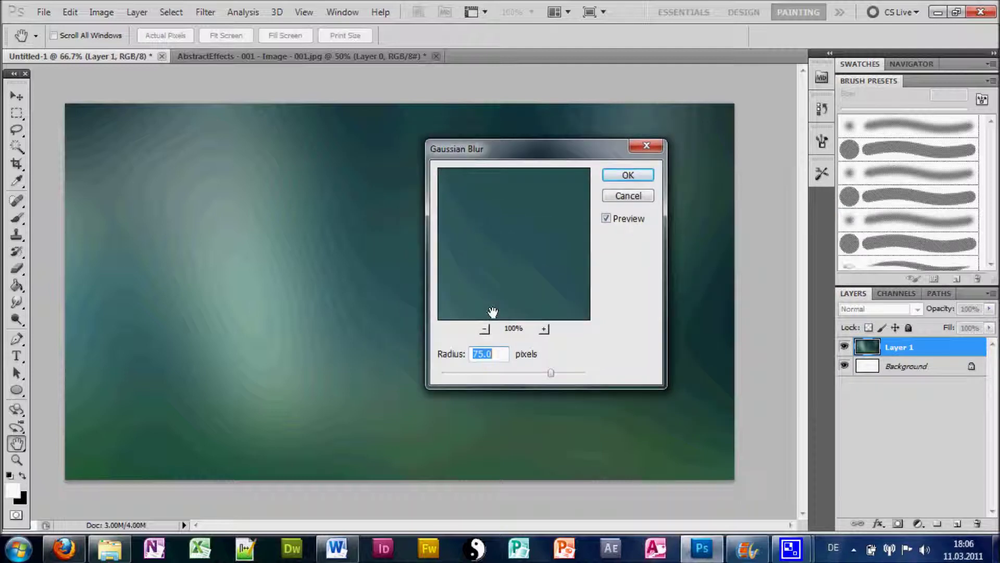
{"action": "left_click", "coordinate": [636, 175]}
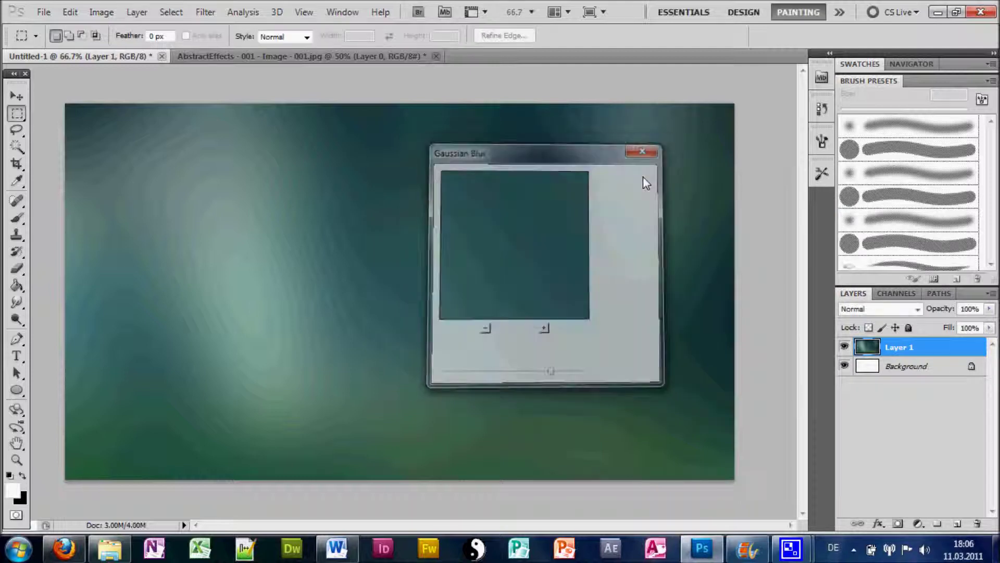
Step: Add a new empty Layer 2, then make Layer 1 active again
{"action": "left_click", "coordinate": [957, 523]}
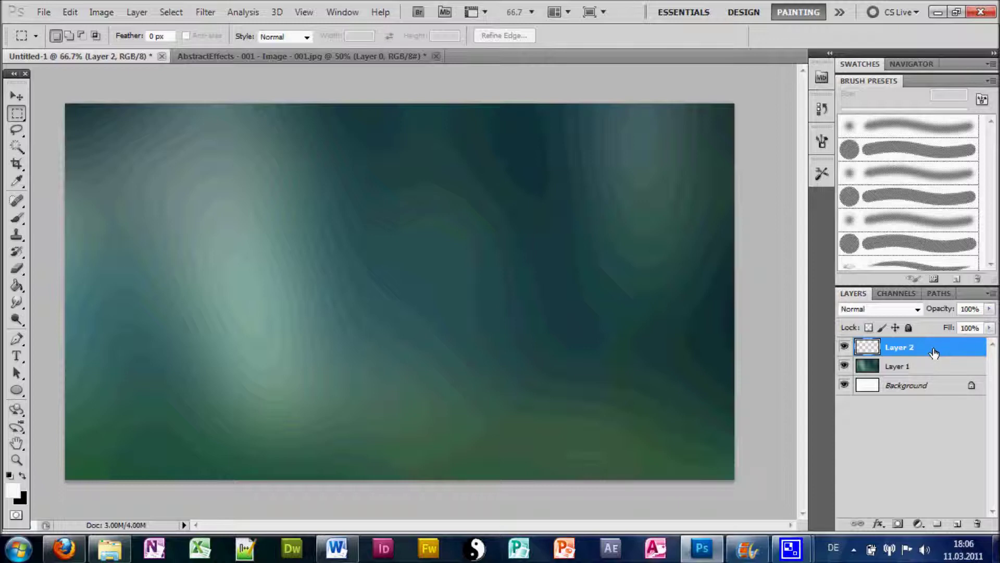
{"action": "left_click", "coordinate": [905, 368]}
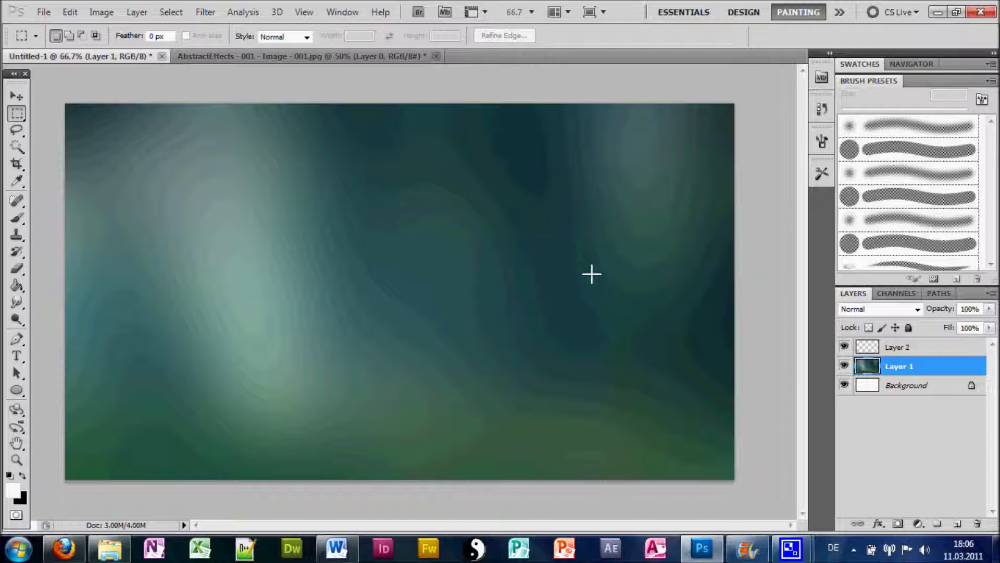
Step: Color Balance Layer 1 toward cyan and blue in midtones, shadows and highlights (highlights −46, 0, +40)
{"action": "key", "text": "ctrl+b"}
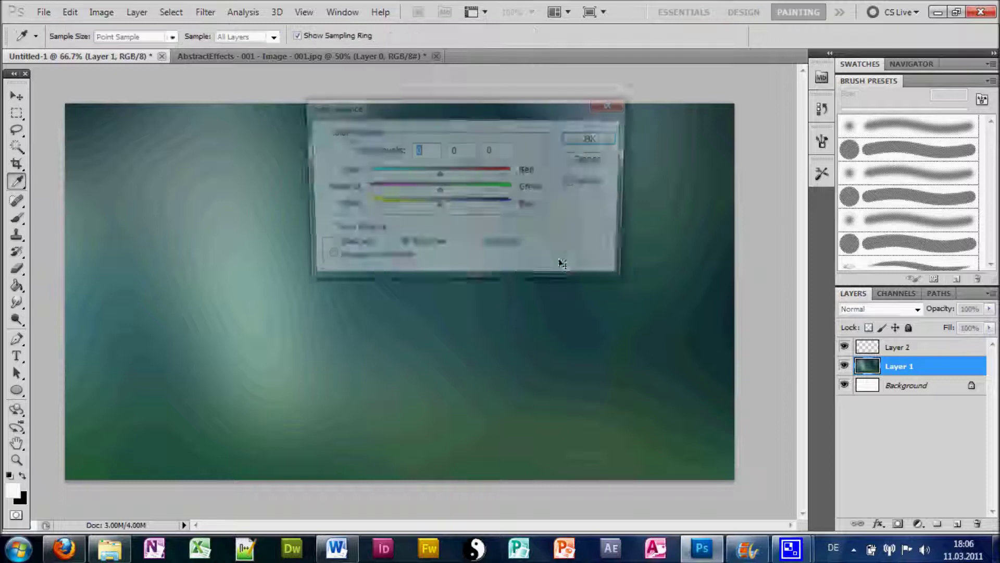
{"action": "left_click_drag", "start_coordinate": [360, 105], "coordinate": [399, 98]}
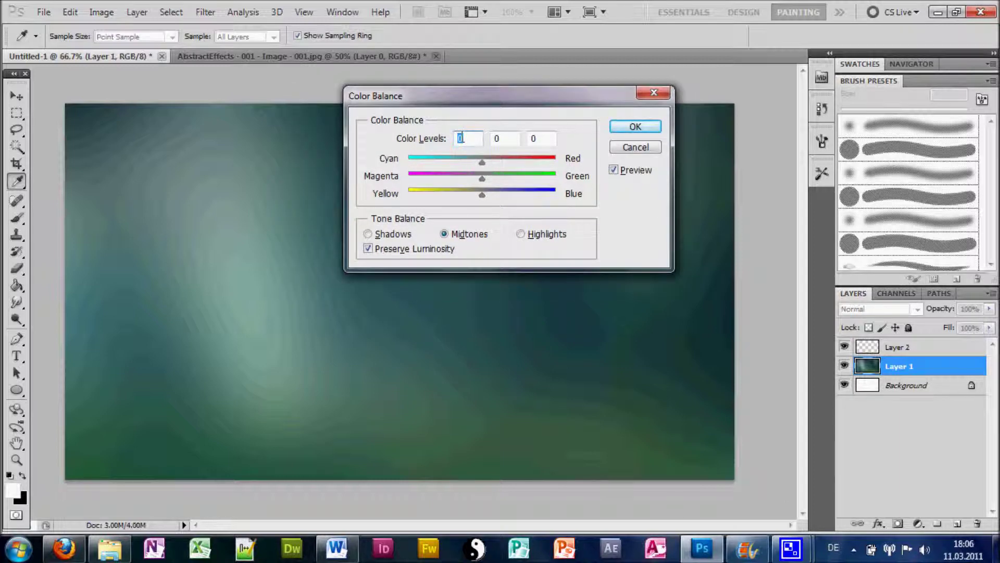
{"action": "left_click_drag", "start_coordinate": [485, 100], "coordinate": [547, 96]}
{"action": "left_click_drag", "start_coordinate": [545, 191], "coordinate": [586, 192]}
{"action": "left_click_drag", "start_coordinate": [544, 159], "coordinate": [532, 175]}
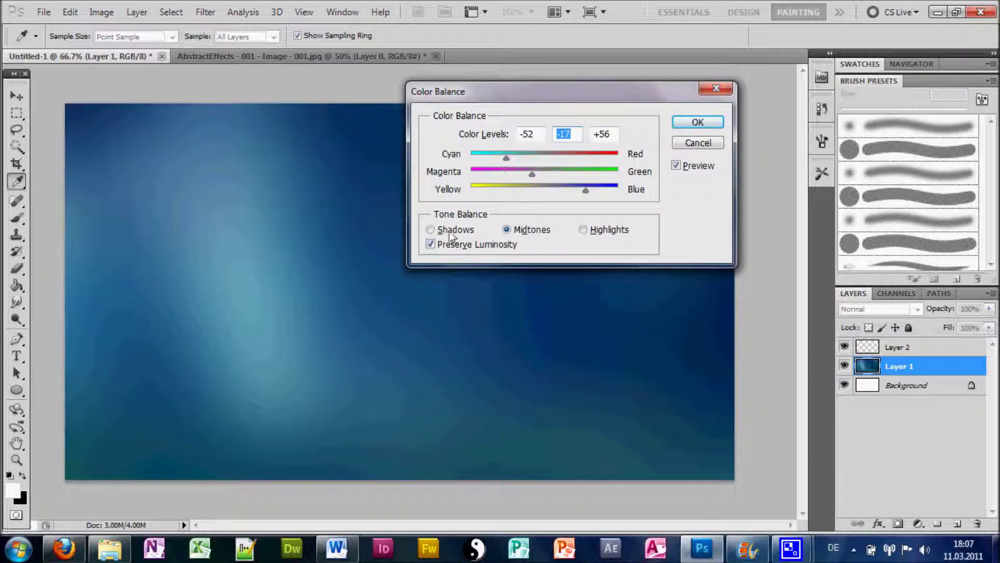
{"action": "left_click", "coordinate": [431, 231]}
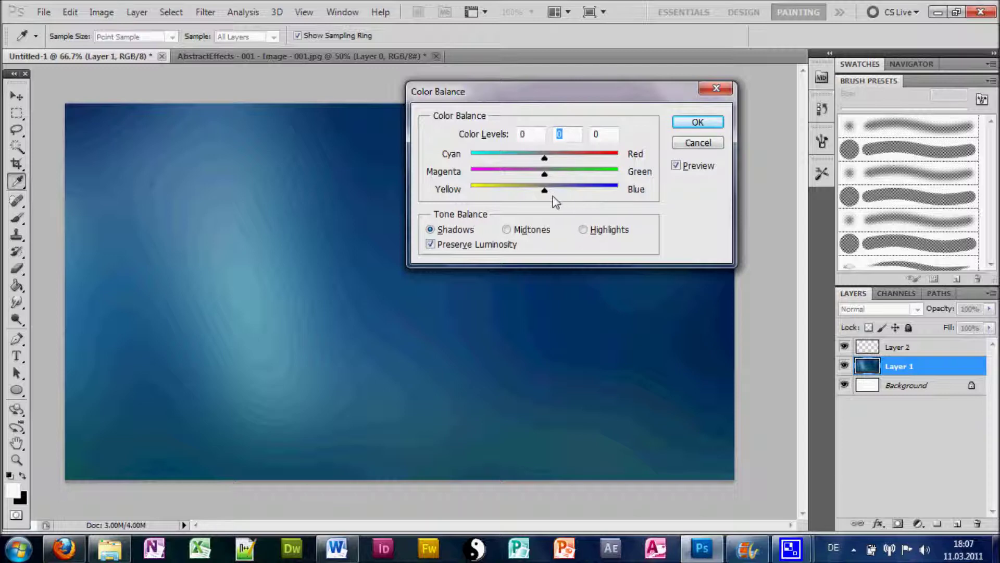
{"action": "left_click_drag", "start_coordinate": [544, 190], "coordinate": [566, 191]}
{"action": "left_click_drag", "start_coordinate": [544, 156], "coordinate": [519, 156]}
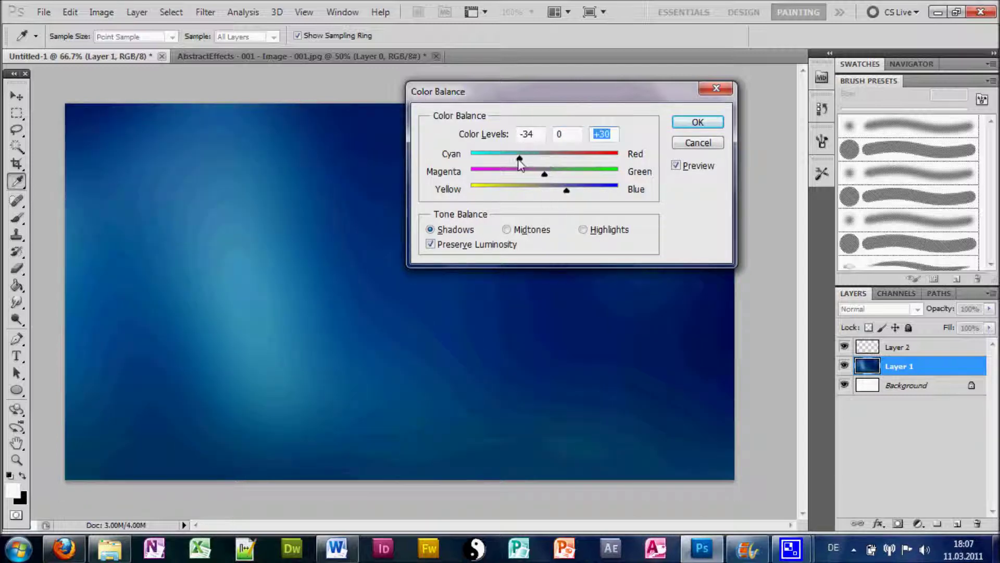
{"action": "left_click", "coordinate": [583, 230]}
{"action": "left_click_drag", "start_coordinate": [545, 194], "coordinate": [574, 192]}
{"action": "left_click_drag", "start_coordinate": [544, 156], "coordinate": [511, 156]}
{"action": "left_click_drag", "start_coordinate": [545, 90], "coordinate": [451, 159]}
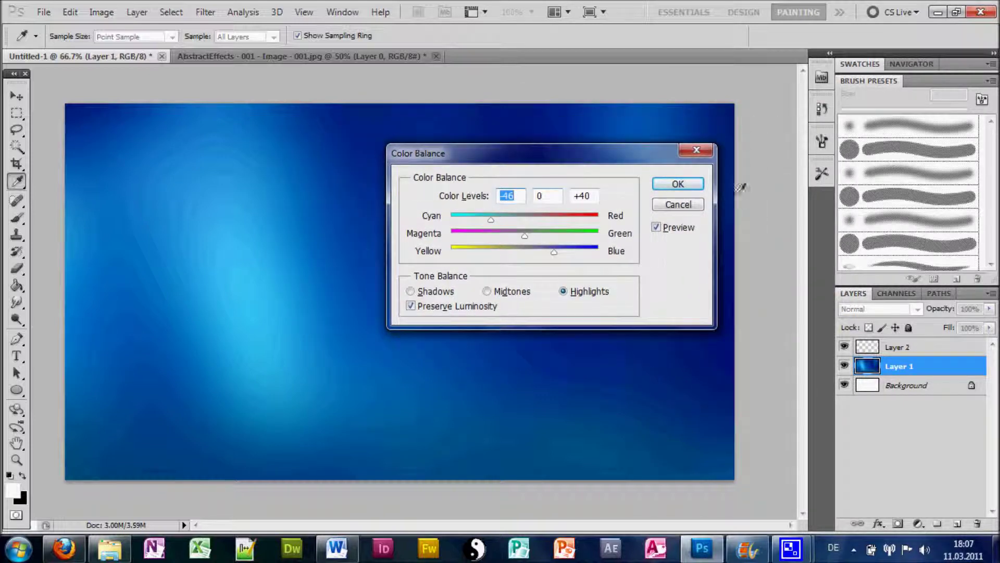
{"action": "left_click", "coordinate": [688, 185]}
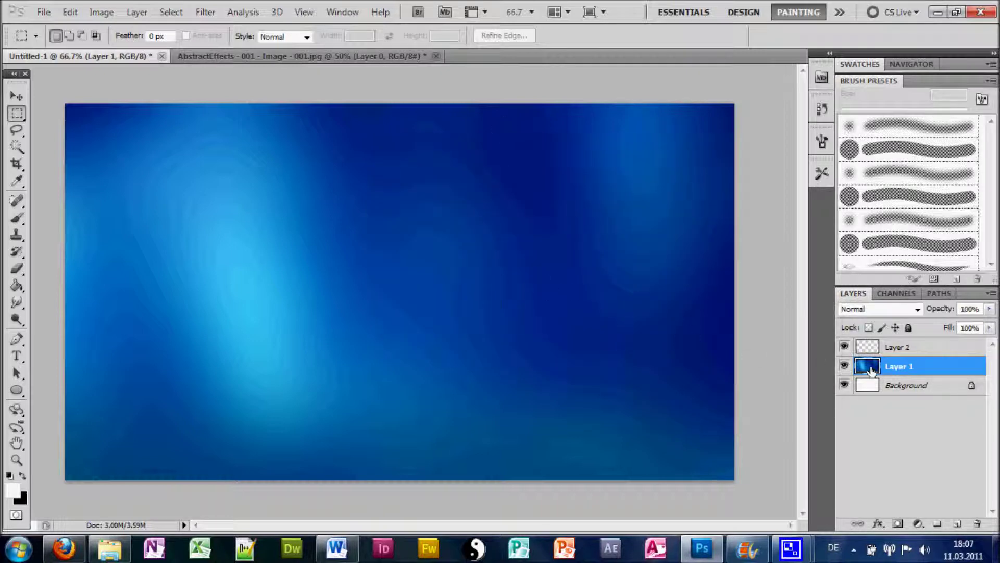
Step: On Layer 2, draw a large elliptical selection extending past the canvas edges
{"action": "left_click", "coordinate": [886, 348]}
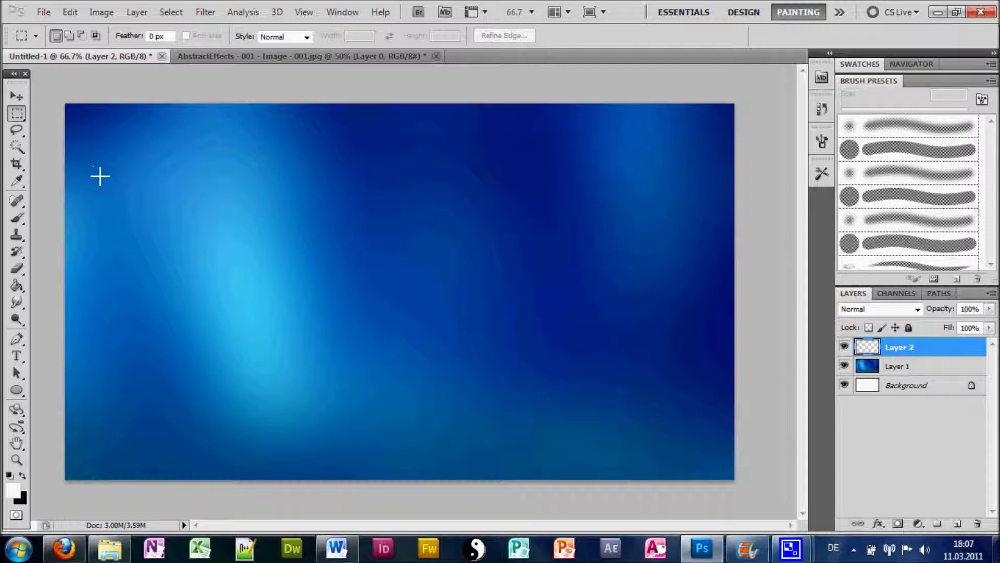
{"action": "left_click", "coordinate": [17, 112]}
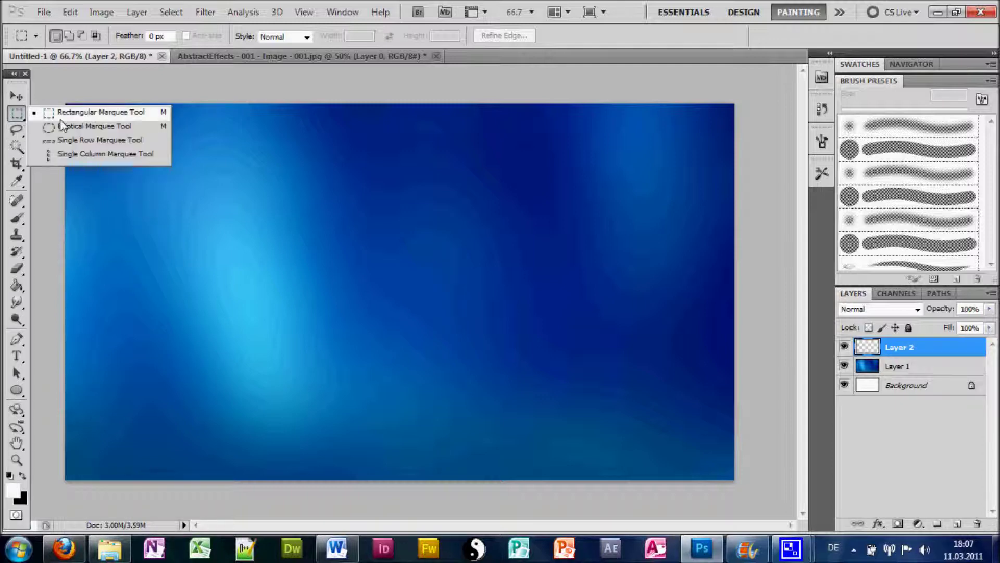
{"action": "left_click", "coordinate": [124, 127]}
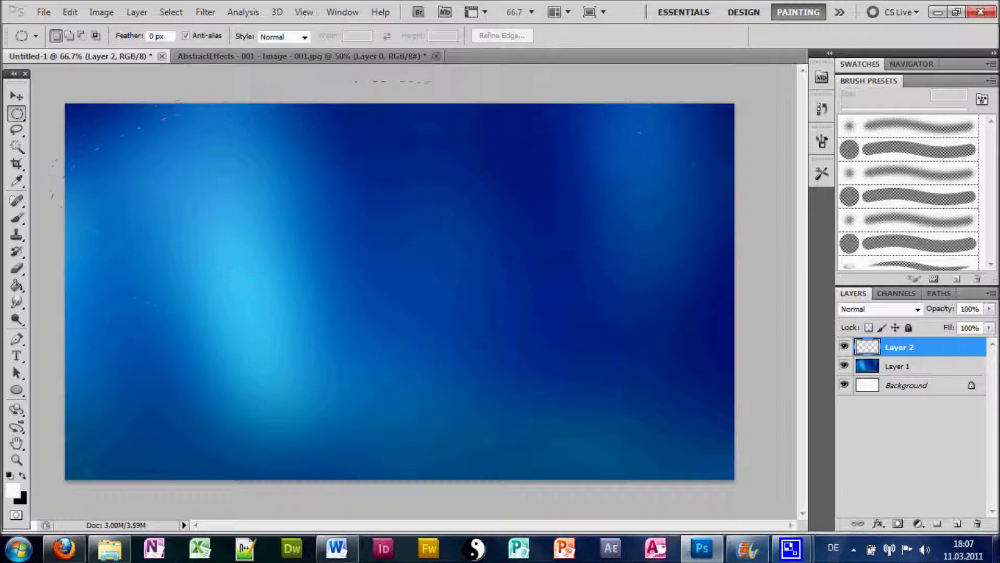
{"action": "left_click_drag", "start_coordinate": [820, 355], "coordinate": [830, 409]}
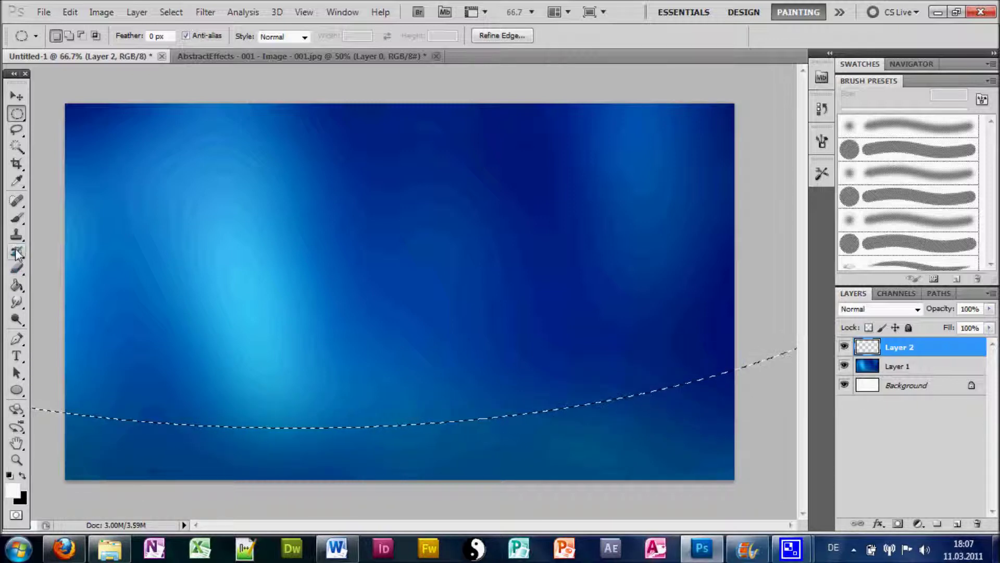
Step: Switch to the soft Brush Tool for painting the white glow along the selection
{"action": "left_click", "coordinate": [17, 222]}
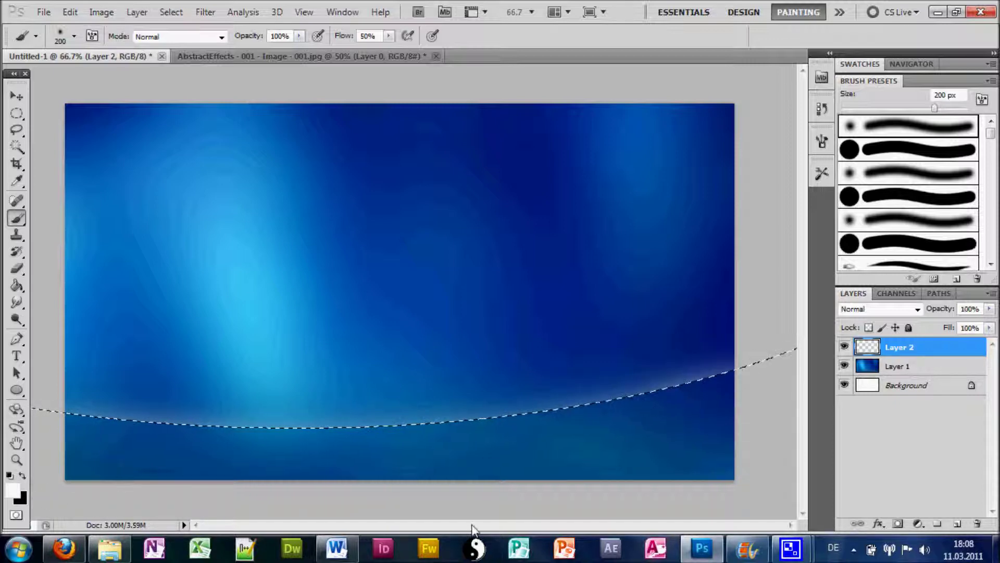
Step: Deselect, rotate the streak about −67.59° to near-vertical, and move it to the right edge
{"action": "left_click", "coordinate": [17, 113]}
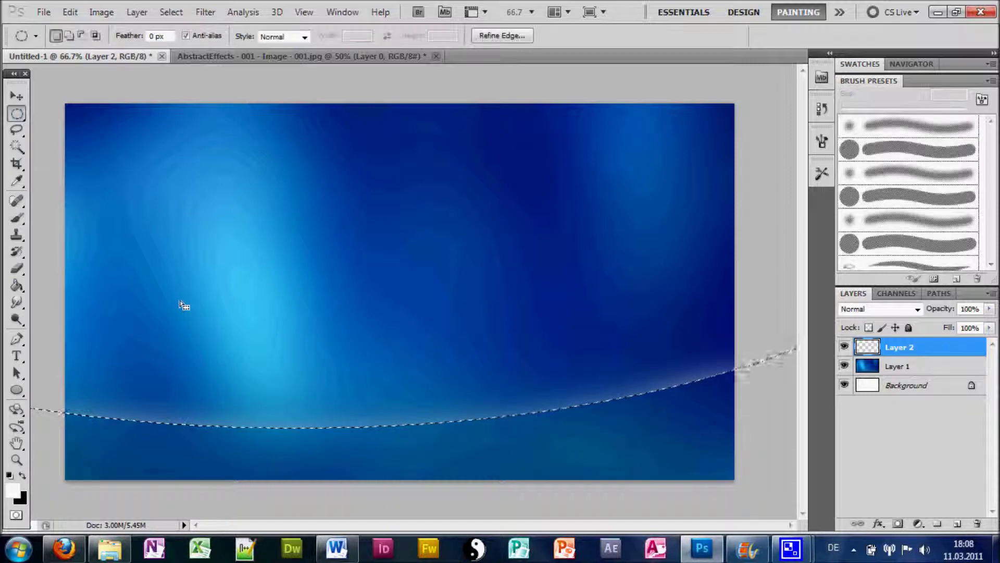
{"action": "left_click", "coordinate": [179, 300]}
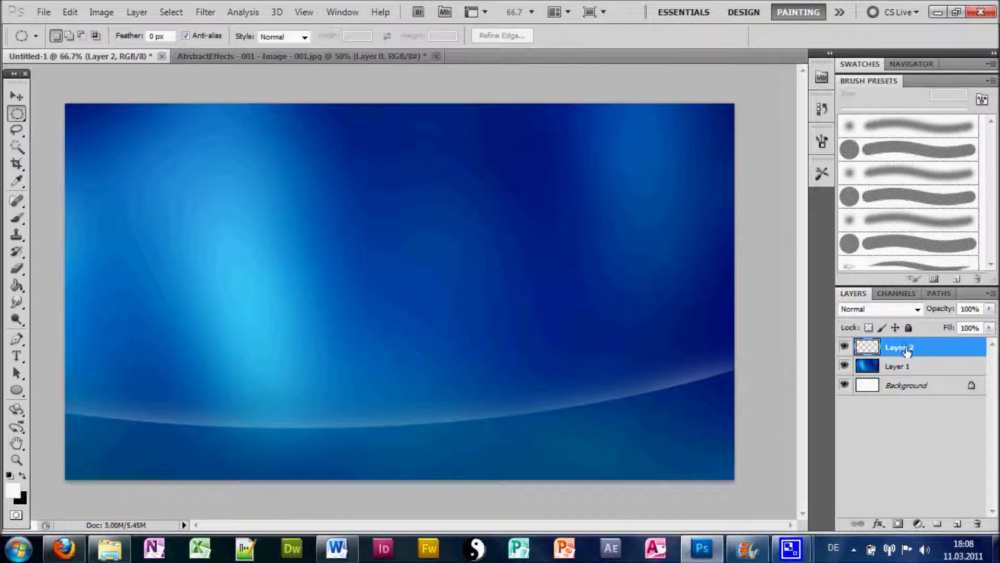
{"action": "key", "text": "ctrl+t"}
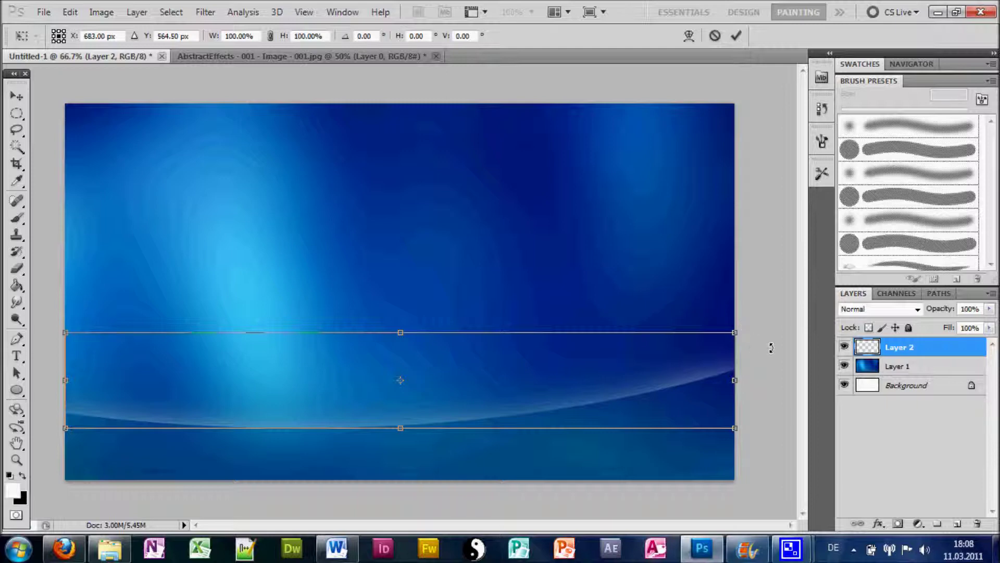
{"action": "left_click_drag", "start_coordinate": [771, 347], "coordinate": [452, 132]}
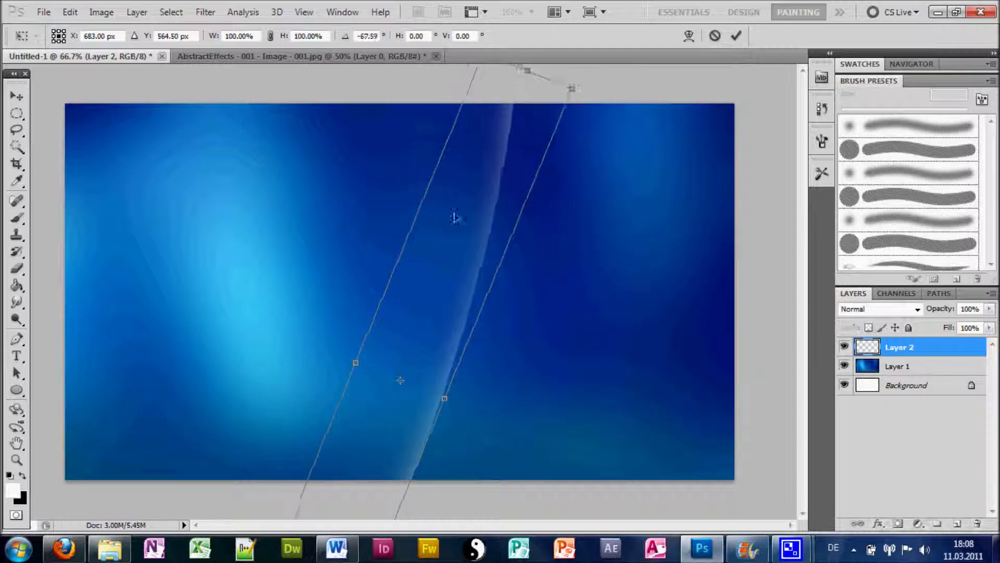
{"action": "left_click_drag", "start_coordinate": [455, 217], "coordinate": [647, 215]}
{"action": "key", "text": "Return"}
{"action": "key", "text": "m"}
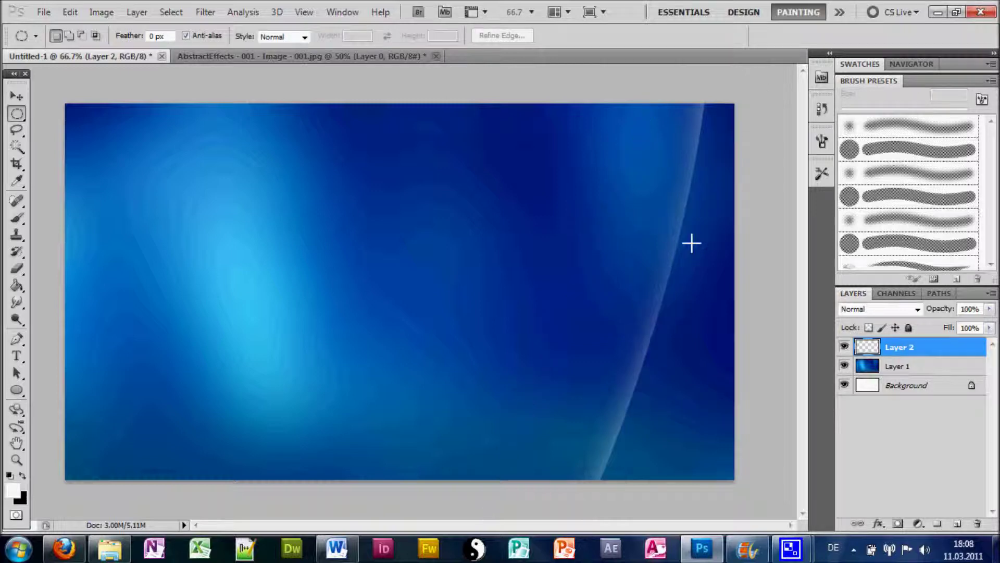
Step: Duplicate Layer 2 twice, creating Layer 2 copy and Layer 2 copy 2
{"action": "right_click", "coordinate": [924, 353]}
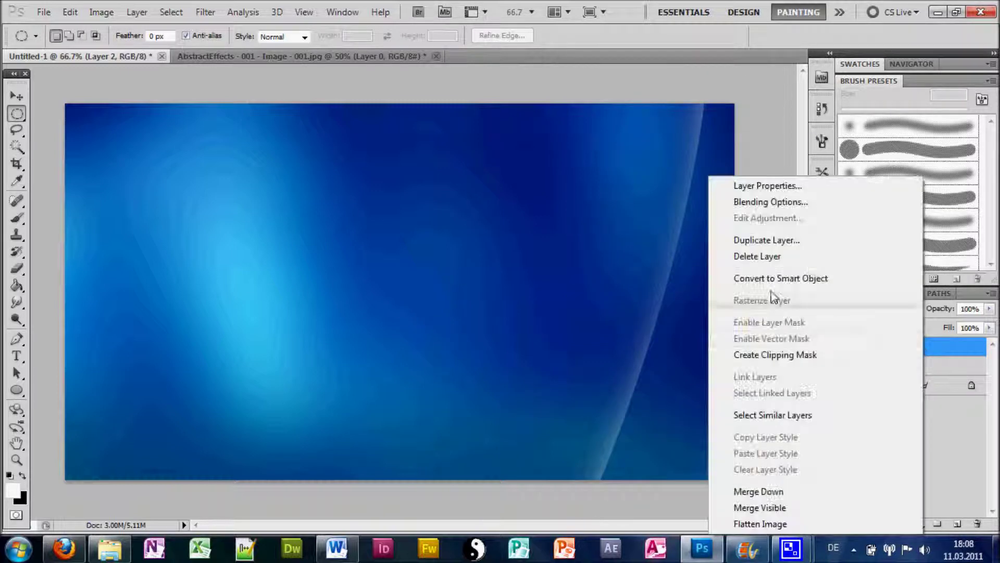
{"action": "left_click", "coordinate": [748, 241]}
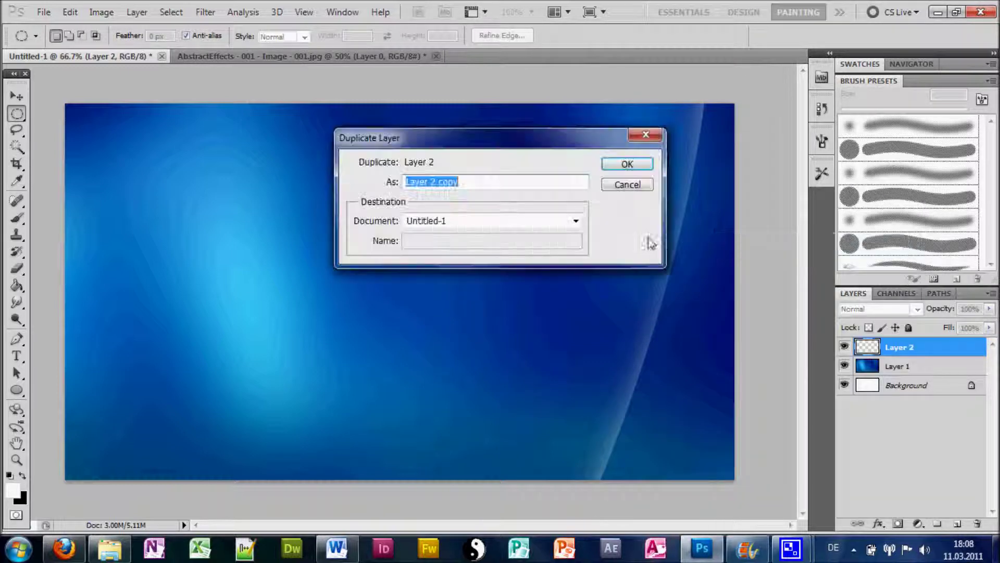
{"action": "left_click", "coordinate": [646, 166]}
{"action": "right_click", "coordinate": [916, 348]}
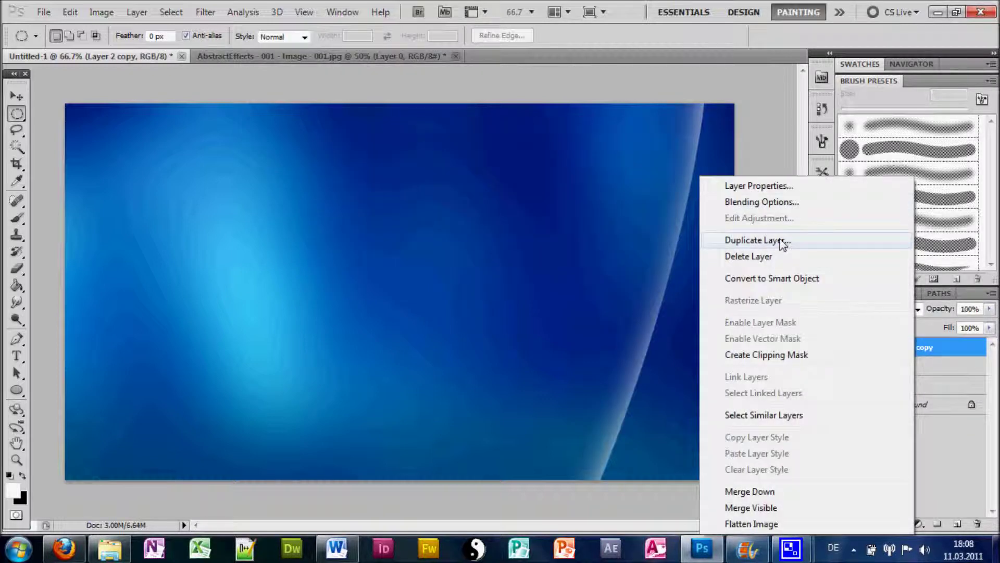
{"action": "left_click", "coordinate": [790, 244]}
{"action": "left_click", "coordinate": [633, 165]}
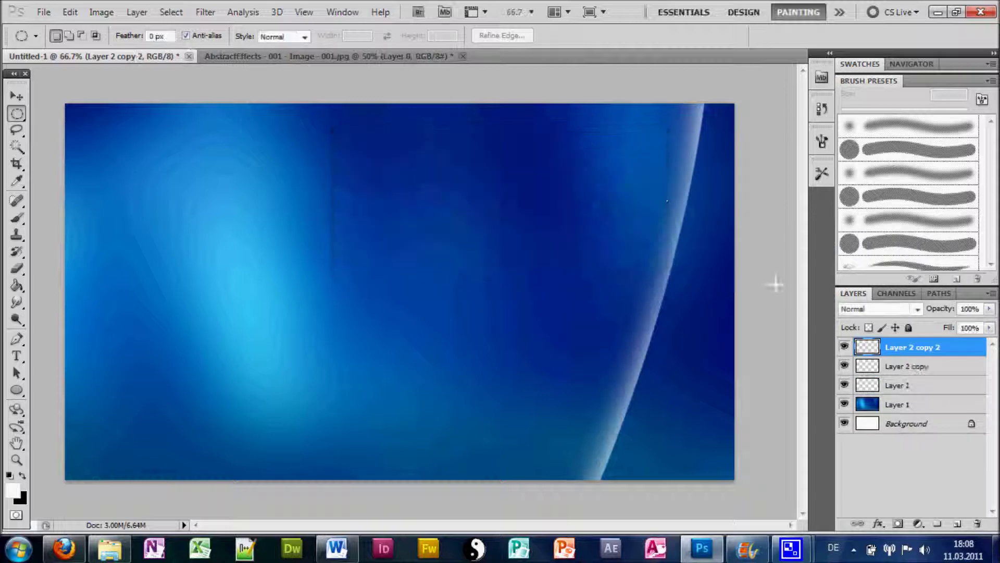
Step: Rotate Layer 2 copy's streak about −7.52°
{"action": "left_click", "coordinate": [909, 366]}
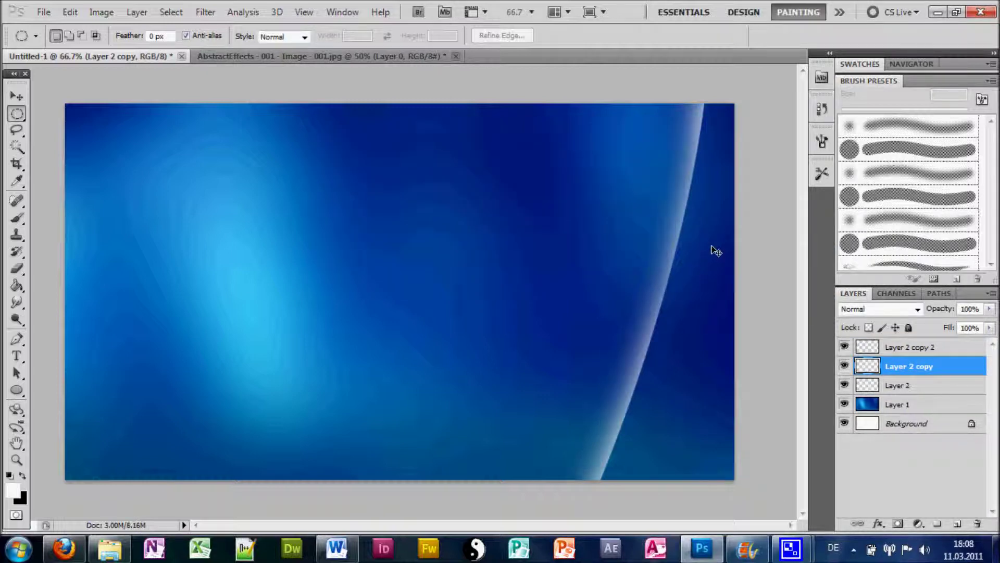
{"action": "key", "text": "ctrl+t"}
{"action": "key", "text": "ctrl+0"}
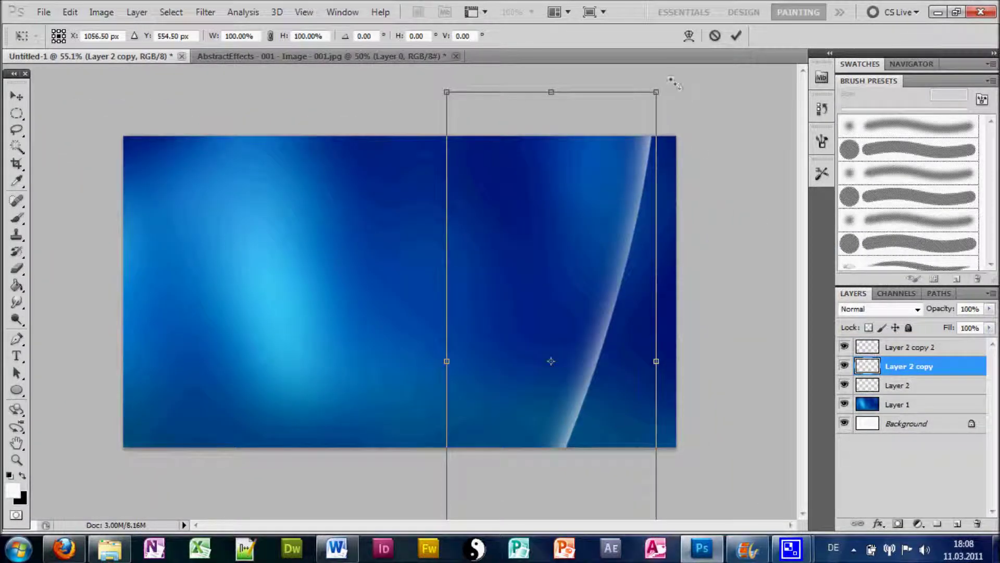
{"action": "left_click_drag", "start_coordinate": [673, 82], "coordinate": [632, 64]}
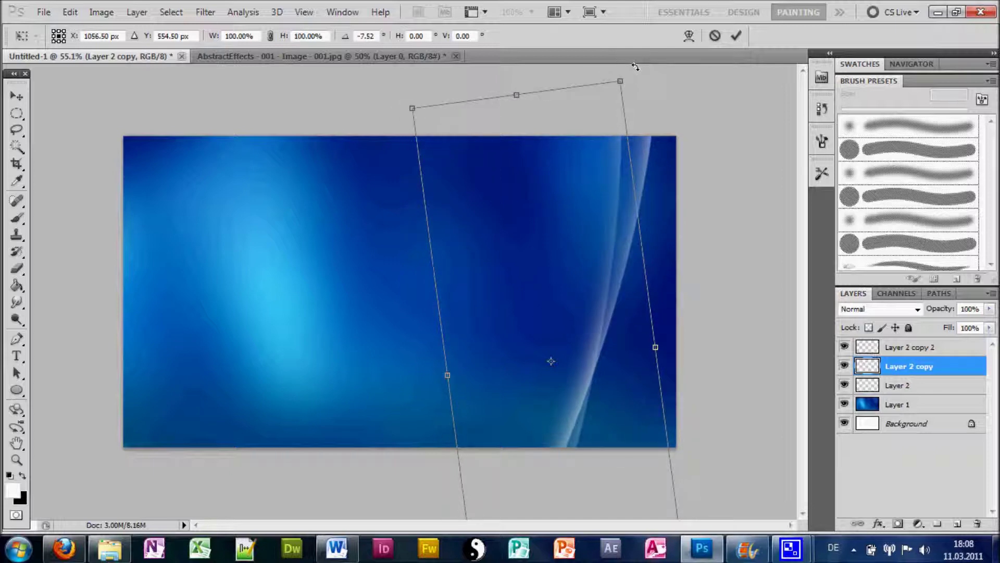
{"action": "key", "text": "Return"}
Step: Rotate Layer 2 copy 2's streak about −15.89° and zoom back to 66.7%
{"action": "left_click", "coordinate": [916, 348]}
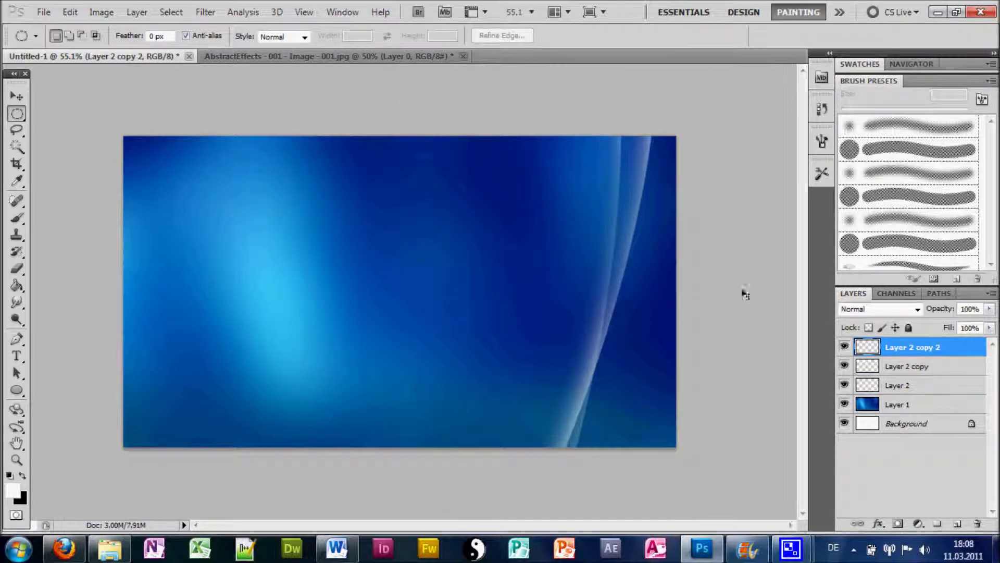
{"action": "key", "text": "ctrl+t"}
{"action": "left_click_drag", "start_coordinate": [665, 79], "coordinate": [583, 71]}
{"action": "key", "text": "Return"}
{"action": "key", "text": "m"}
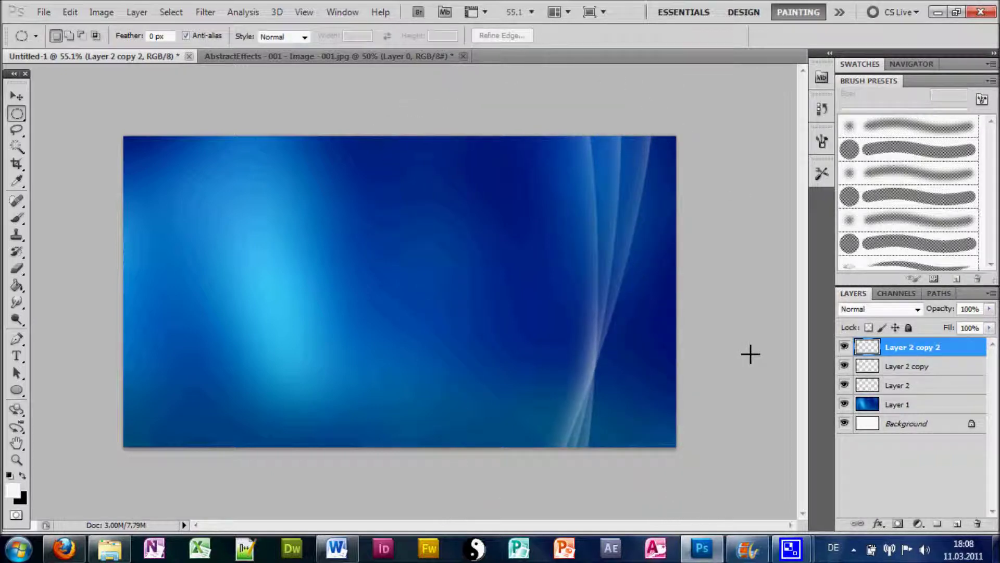
{"action": "key", "text": "ctrl+plus"}
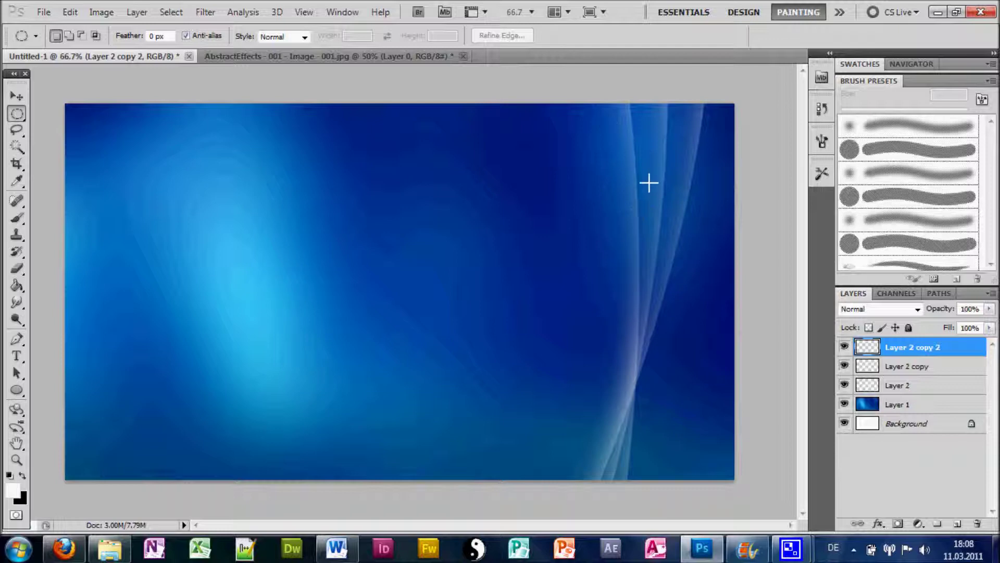
Step: Give Layer 2 a soft blue (#6369e6) Color Overlay through its Blending Options
{"action": "left_click", "coordinate": [908, 383]}
{"action": "right_click", "coordinate": [908, 383]}
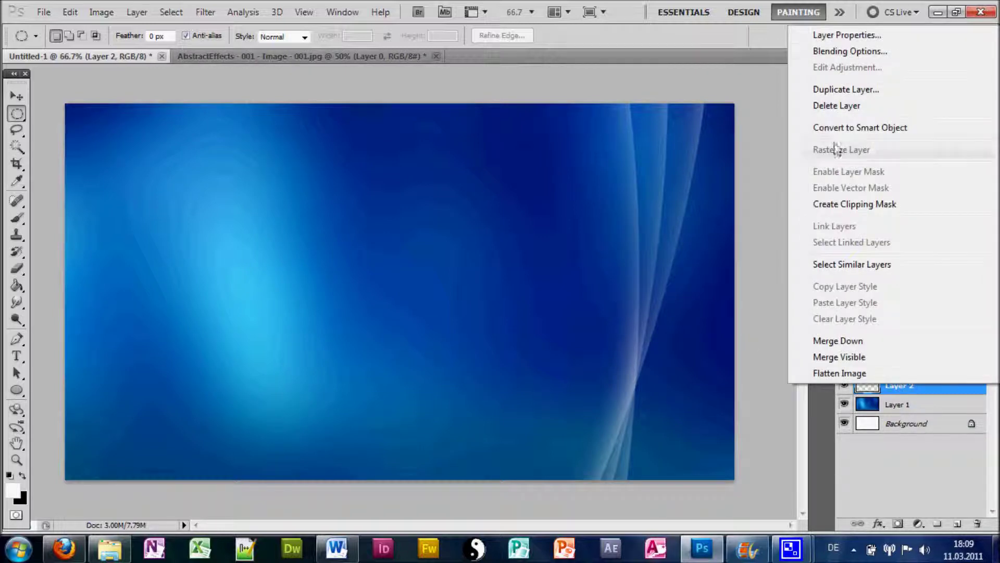
{"action": "left_click", "coordinate": [826, 52]}
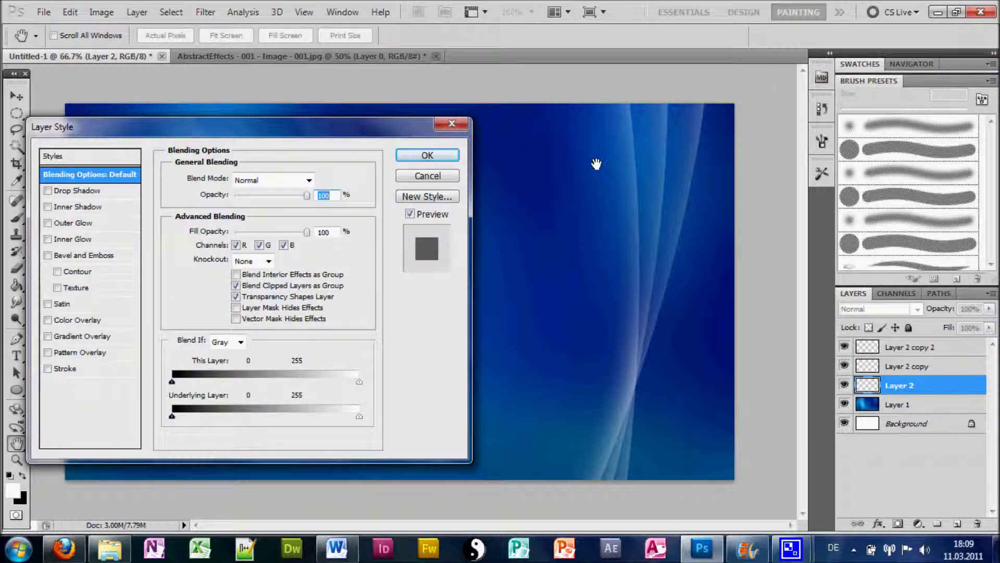
{"action": "left_click", "coordinate": [73, 320]}
{"action": "left_click", "coordinate": [314, 179]}
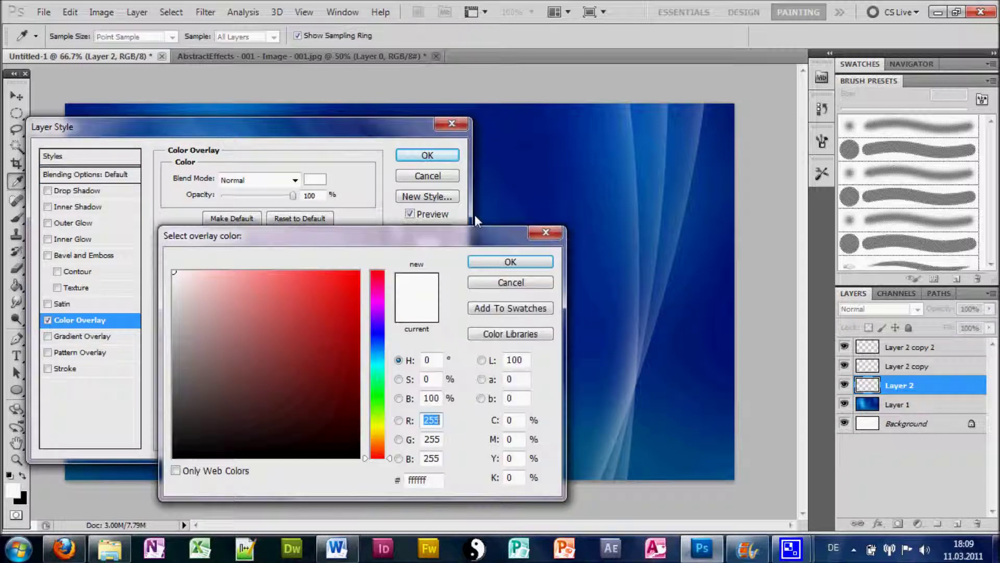
{"action": "left_click", "coordinate": [376, 335]}
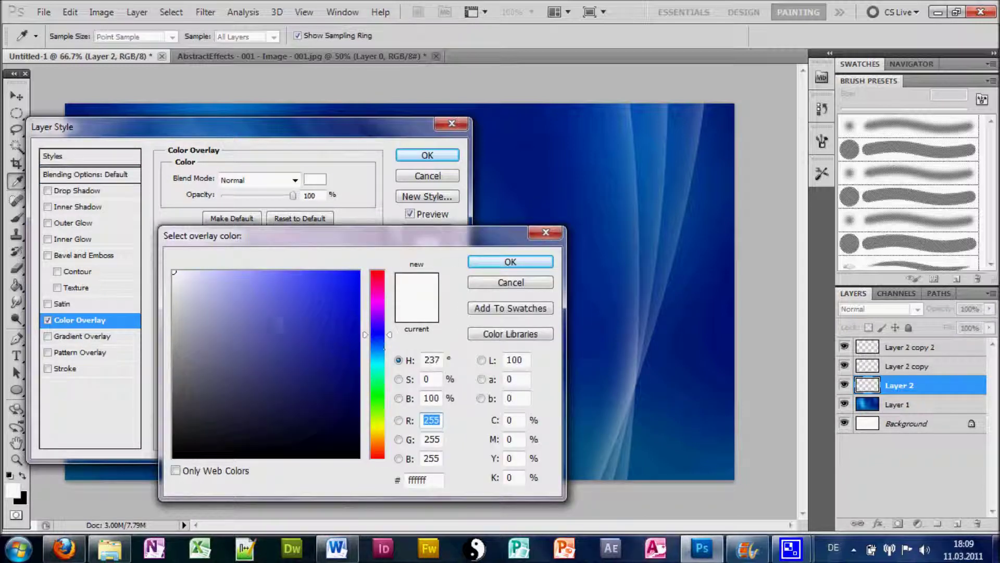
{"action": "left_click", "coordinate": [287, 286]}
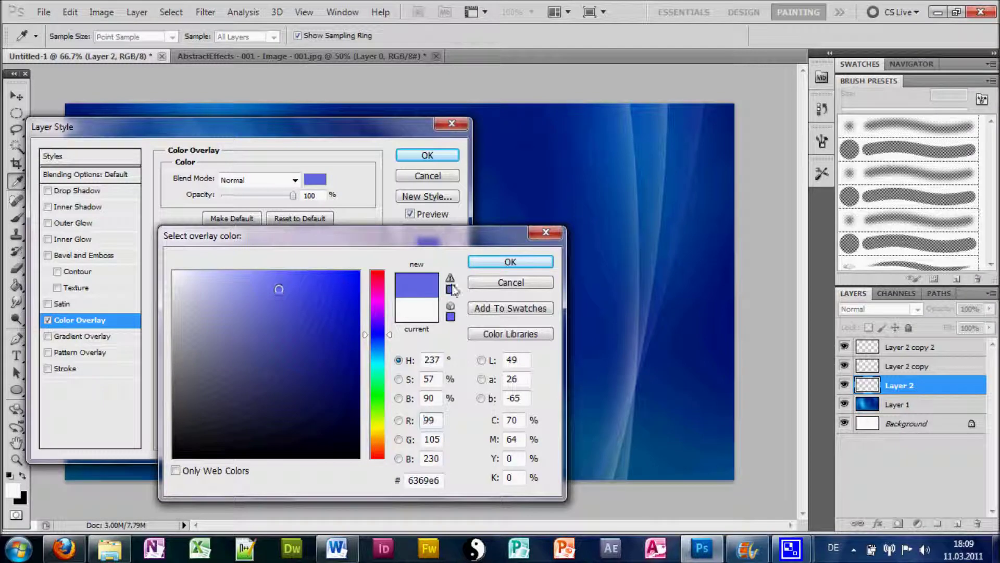
{"action": "left_click", "coordinate": [492, 263]}
{"action": "left_click", "coordinate": [438, 155]}
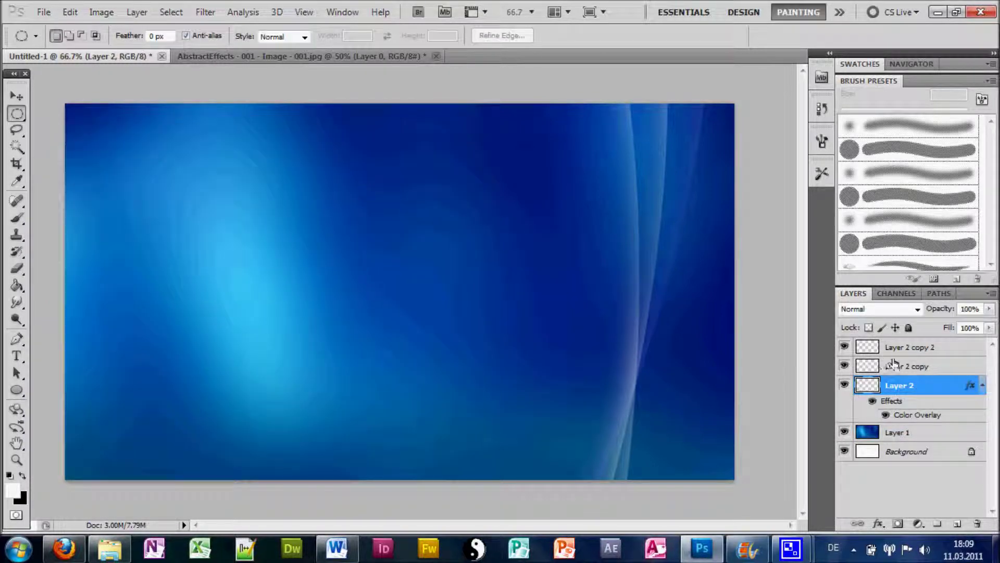
Step: Add a soft pink (#ef9797) Color Overlay effect to Layer 2 copy to tint its light streak
{"action": "left_click", "coordinate": [909, 367]}
{"action": "right_click", "coordinate": [909, 366]}
{"action": "left_click", "coordinate": [850, 29]}
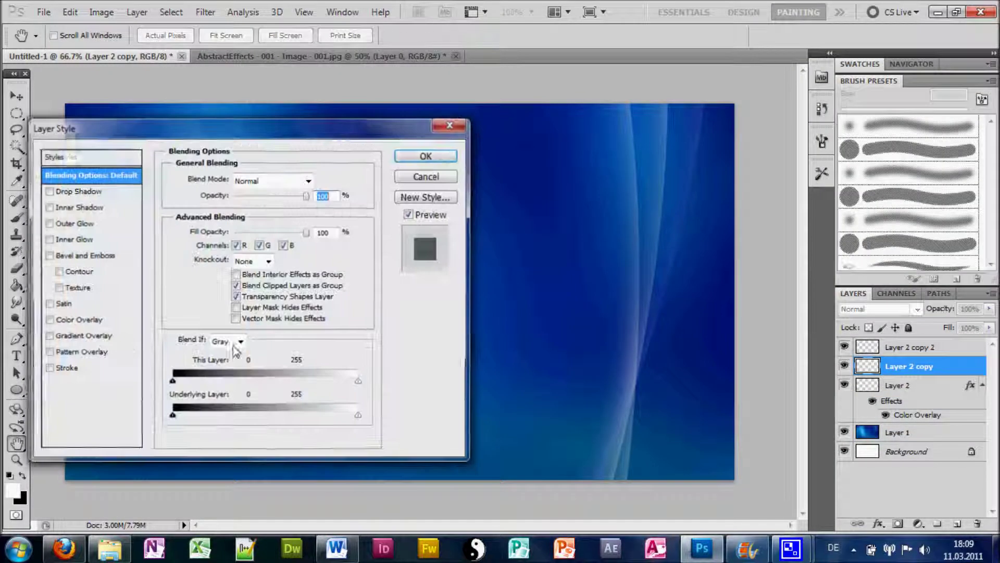
{"action": "left_click", "coordinate": [79, 320]}
{"action": "double_click", "coordinate": [310, 195]}
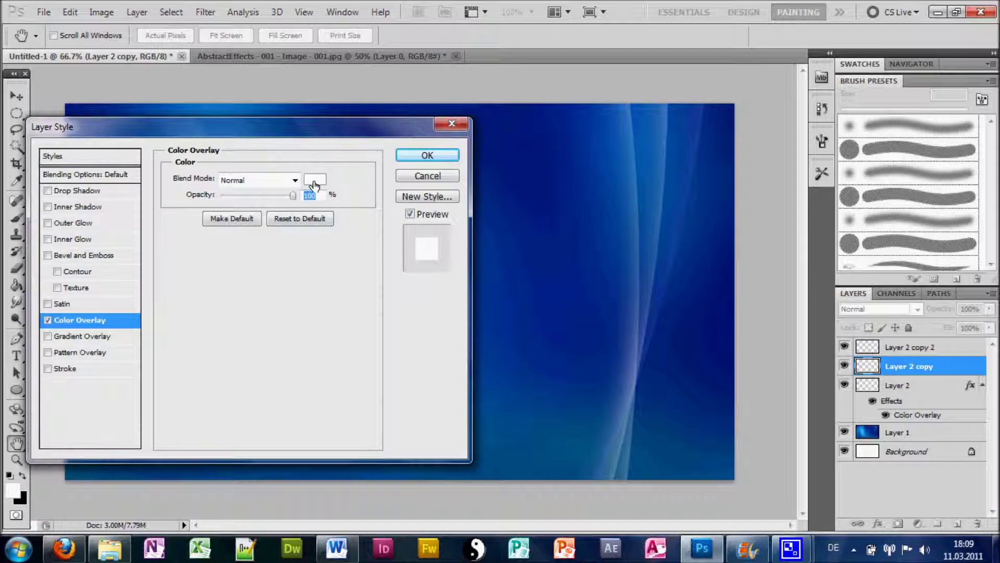
{"action": "left_click", "coordinate": [315, 180]}
{"action": "left_click_drag", "start_coordinate": [276, 284], "coordinate": [243, 284]}
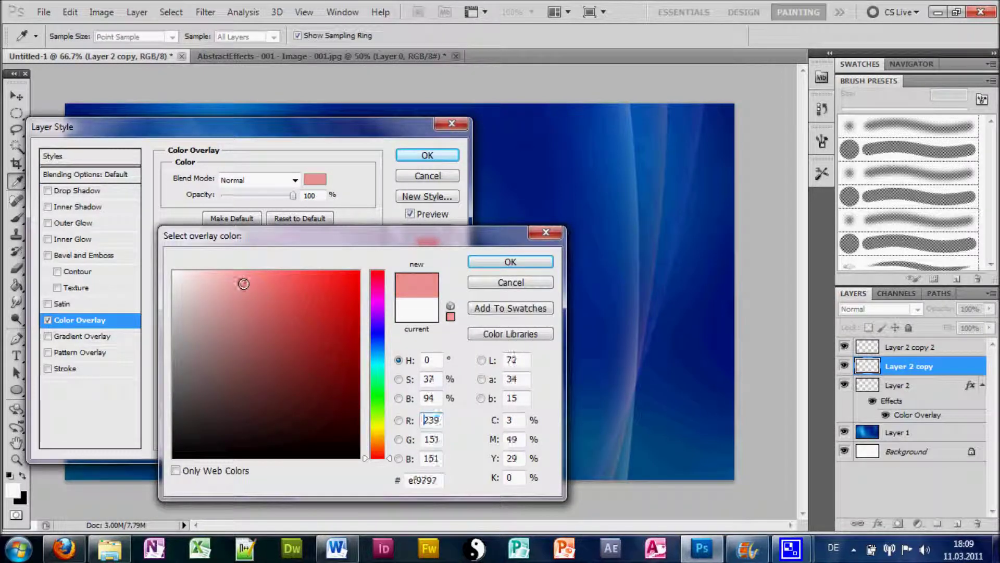
{"action": "left_click", "coordinate": [510, 261]}
{"action": "left_click", "coordinate": [427, 155]}
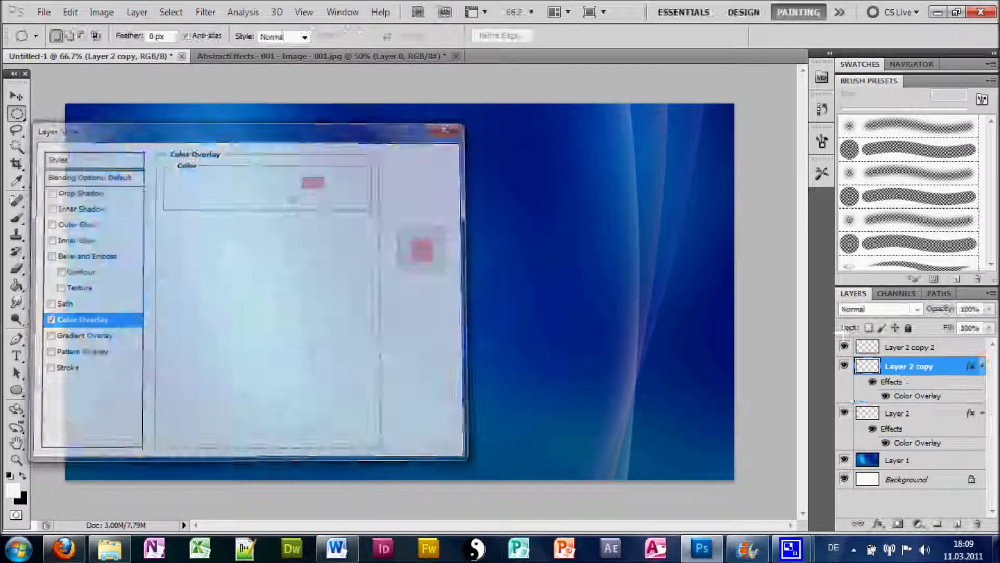